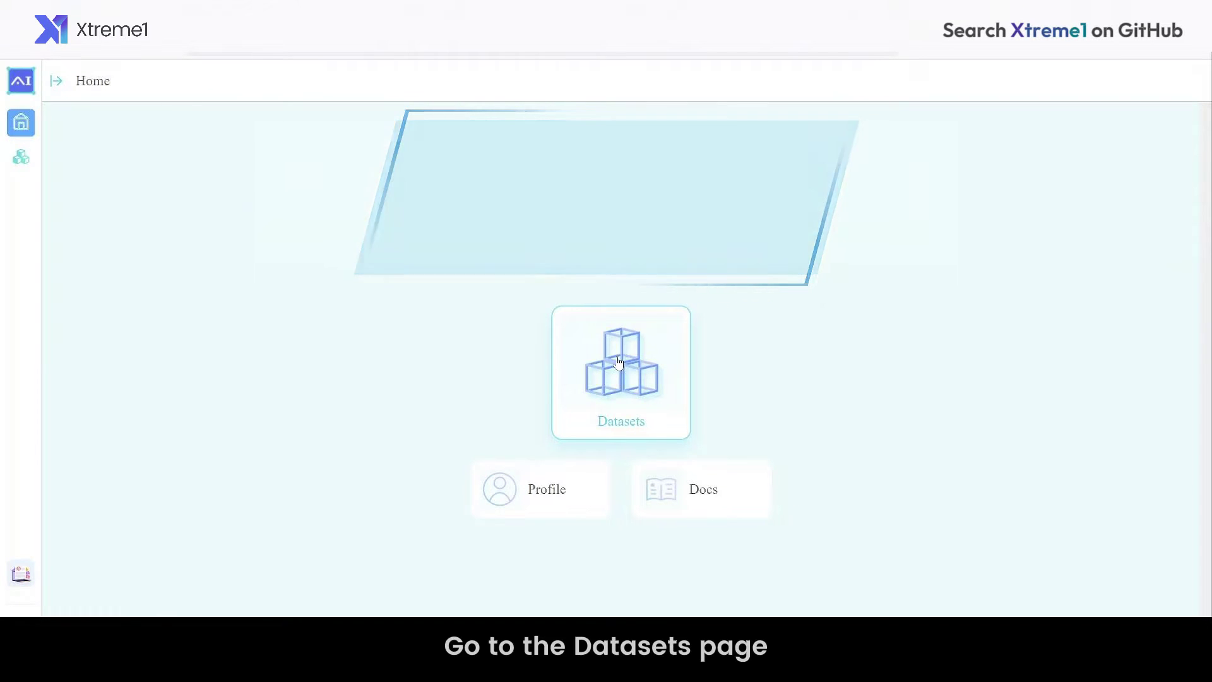
- Create a new Image dataset named upload-test from the Datasets page
left_click(617, 360)
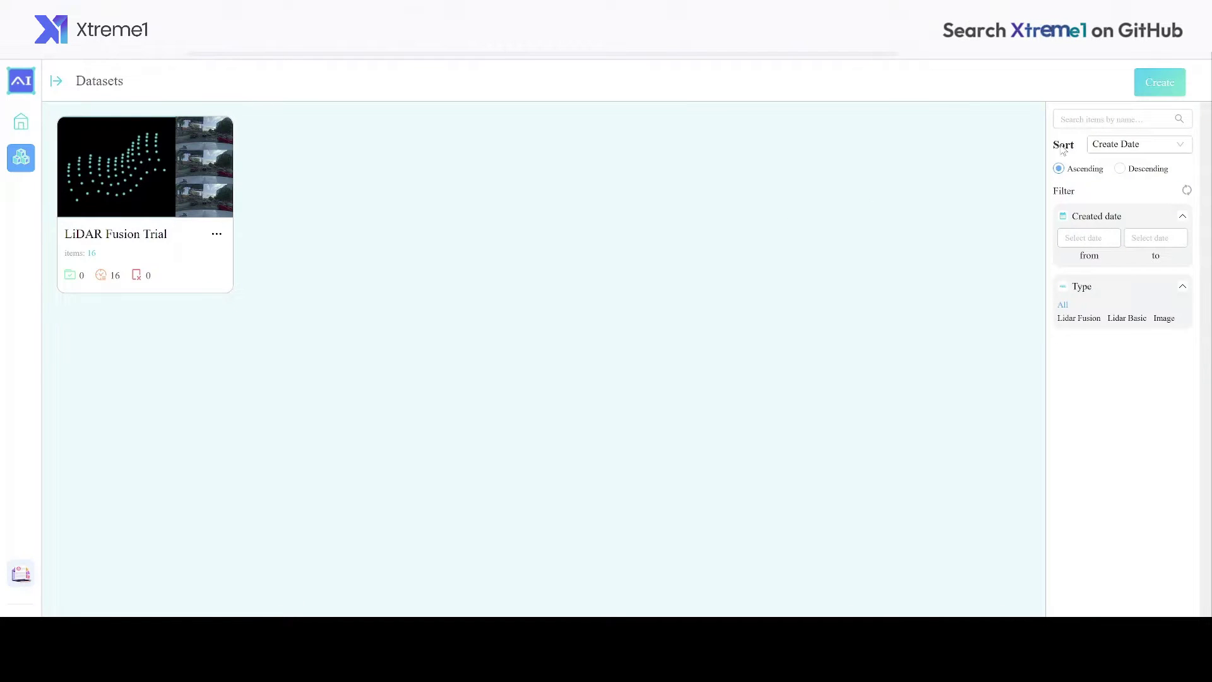
left_click(1148, 93)
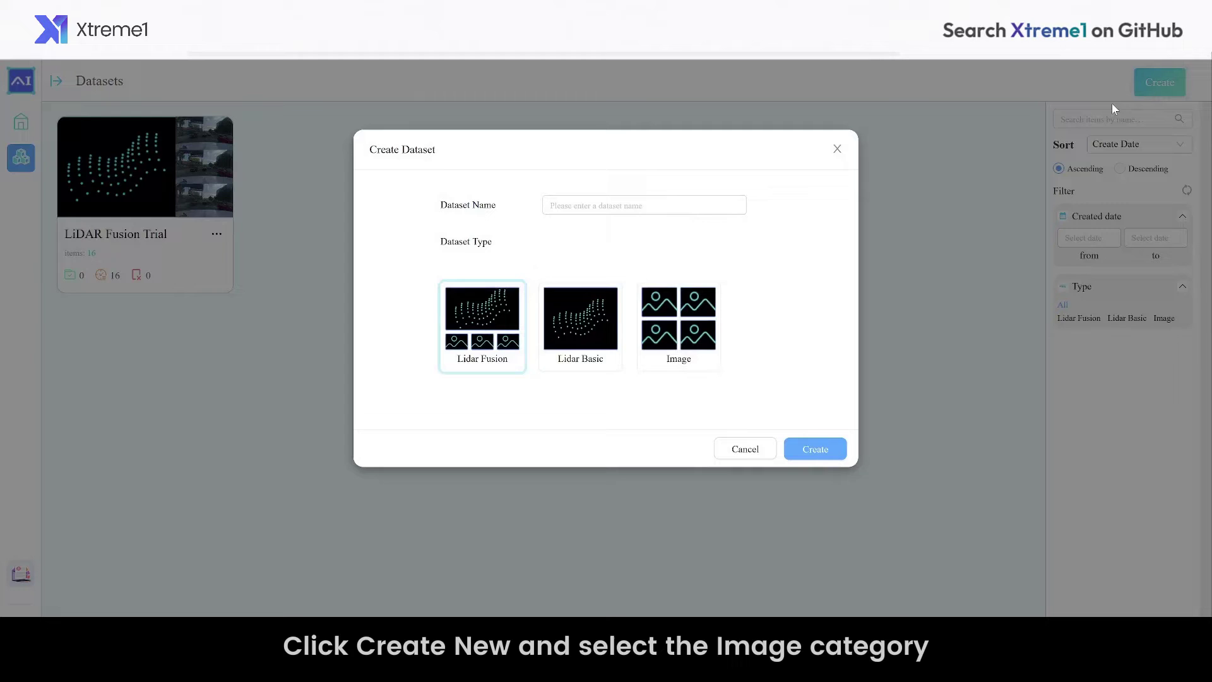
left_click(672, 336)
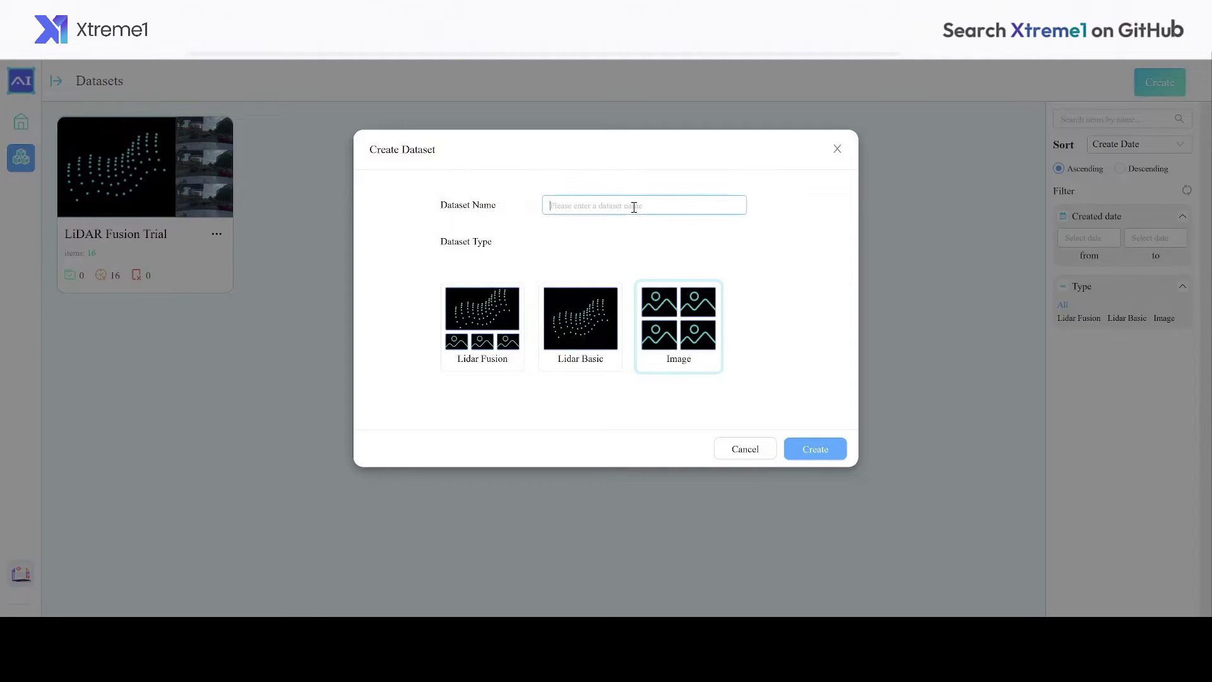
type("upload-test")
left_click(816, 448)
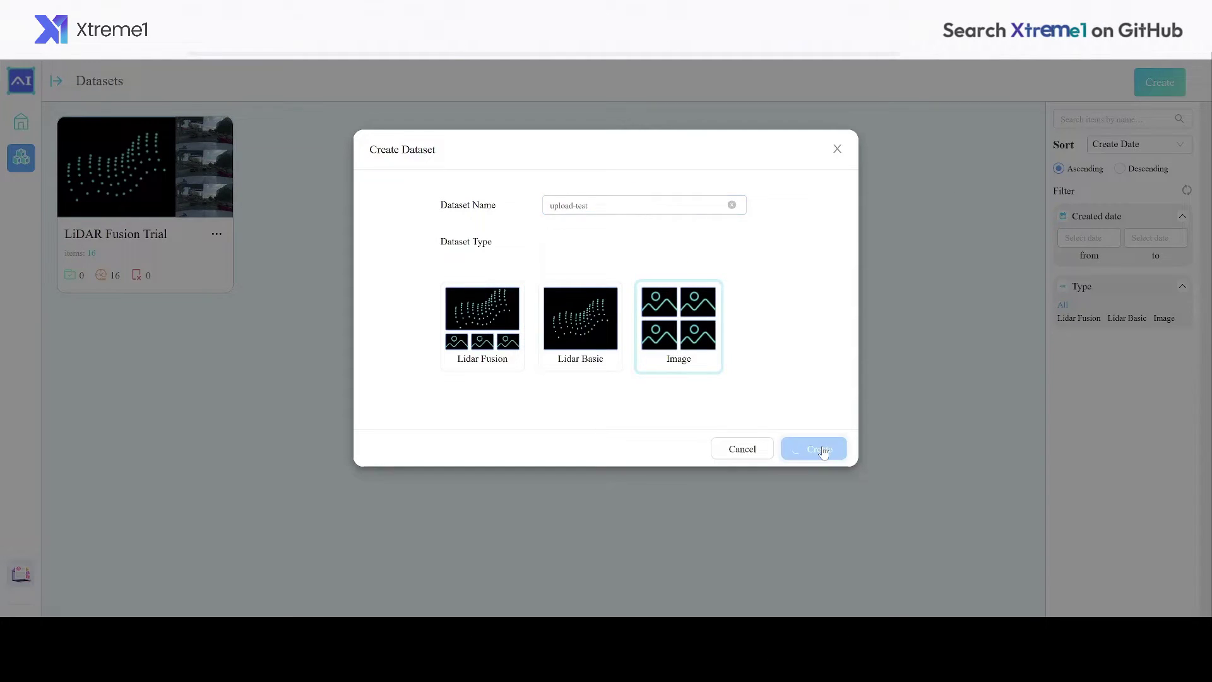
- Upload images 00 and 01 into upload-test by dragging them onto the drop area
left_click(932, 131)
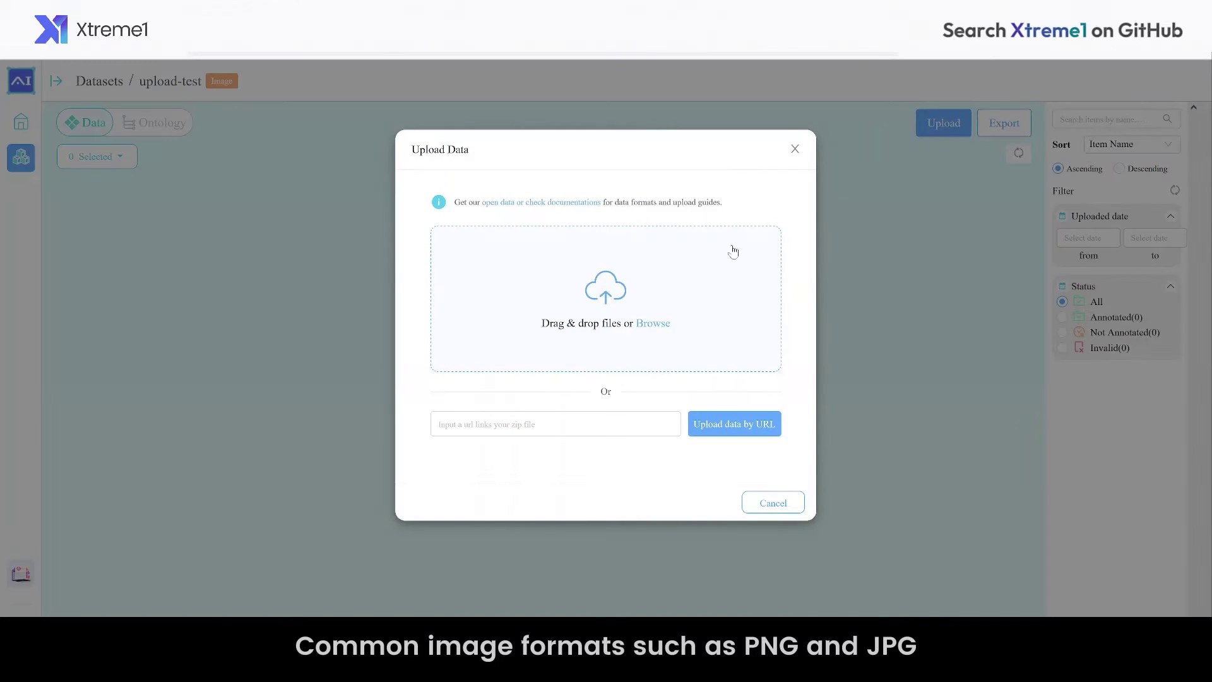
left_click(722, 161)
left_click(805, 161, "shift")
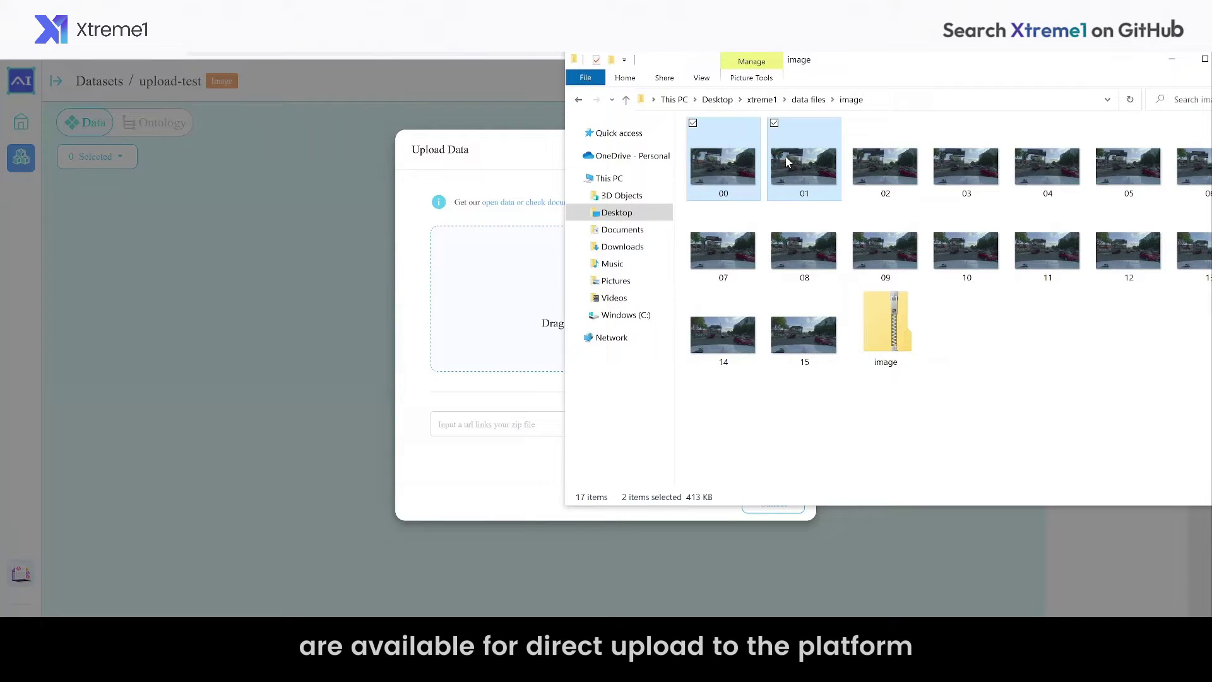
left_click_drag(805, 161, 492, 296)
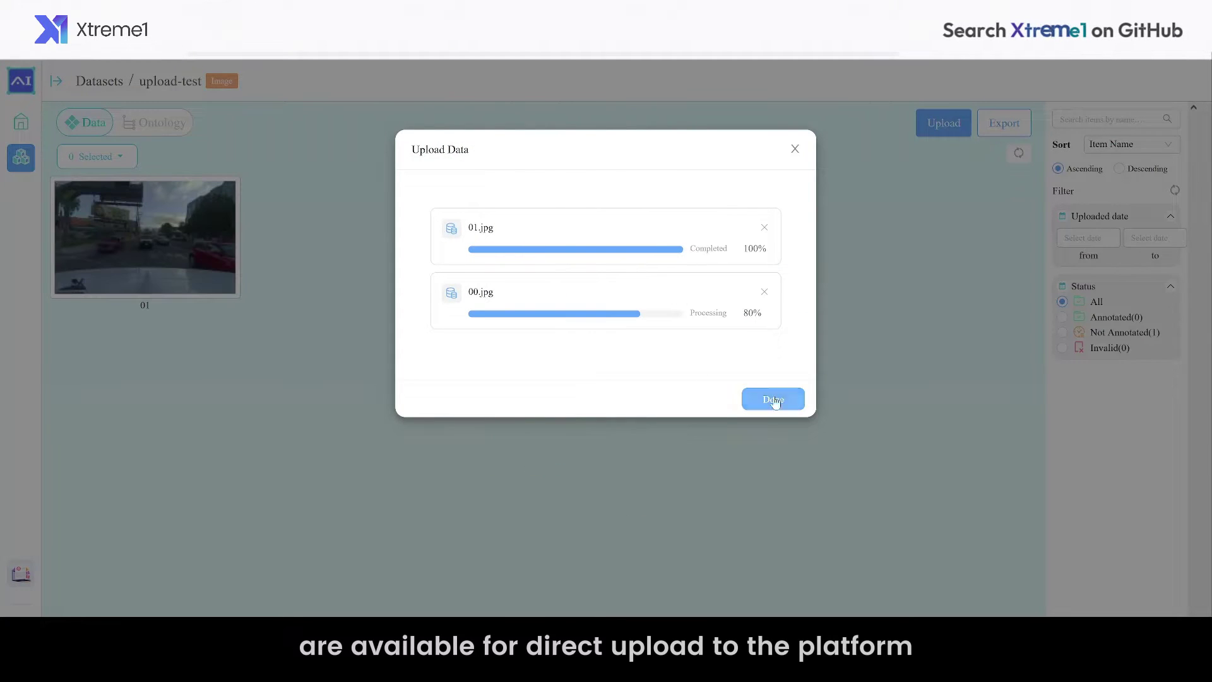
left_click(777, 402)
- Upload the image ZIP archive into upload-test with a second drag-and-drop
left_click(936, 127)
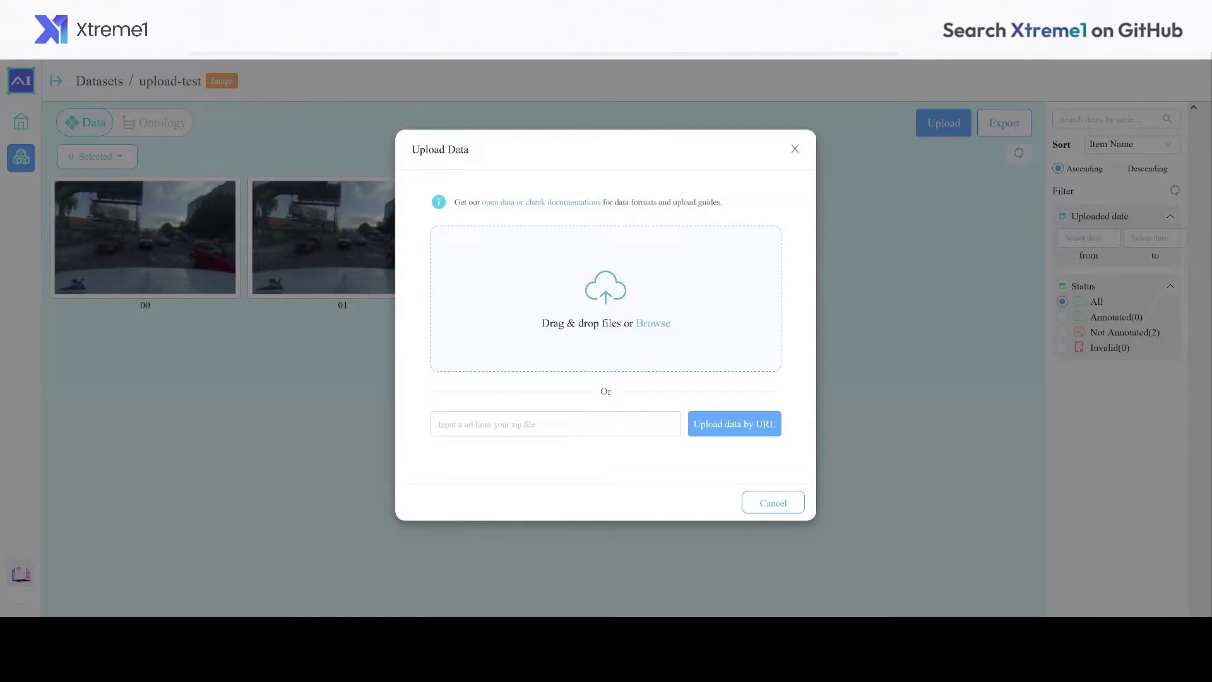
left_click(885, 346)
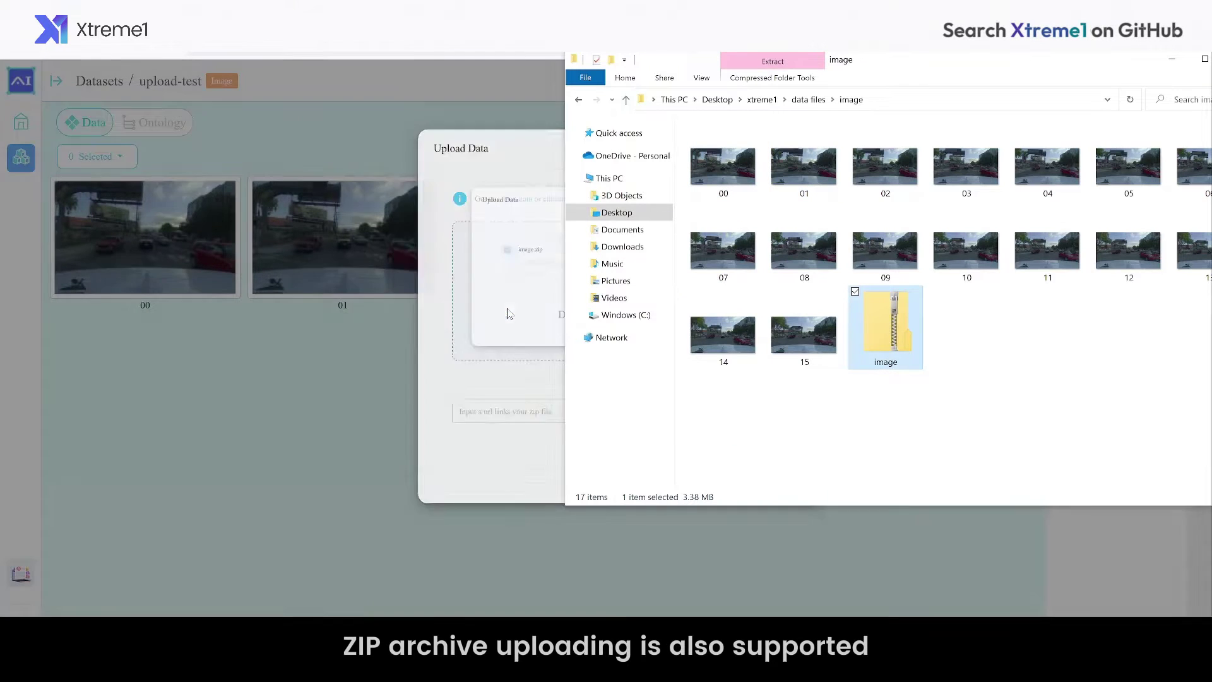
left_click_drag(692, 276, 508, 313)
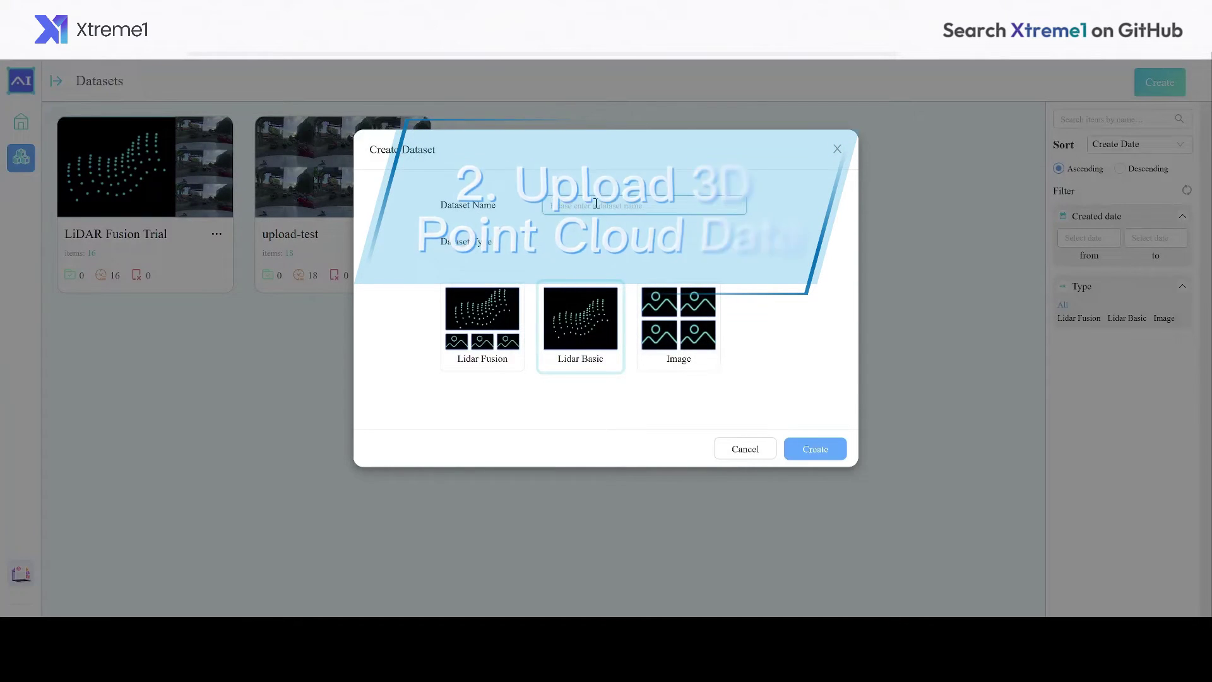
- Name the LiDAR Basic dataset upload-lidar and create it
left_click(595, 204)
type("l")
key("BackSpace")
type("upl")
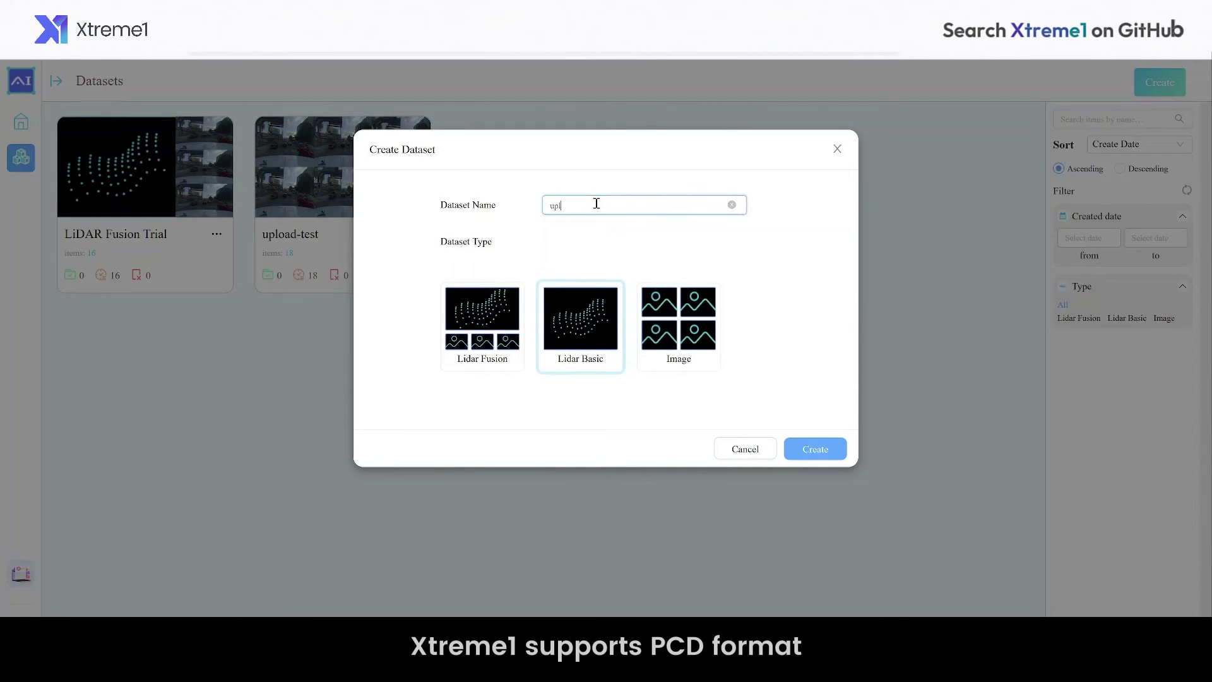
type("oad-lidar")
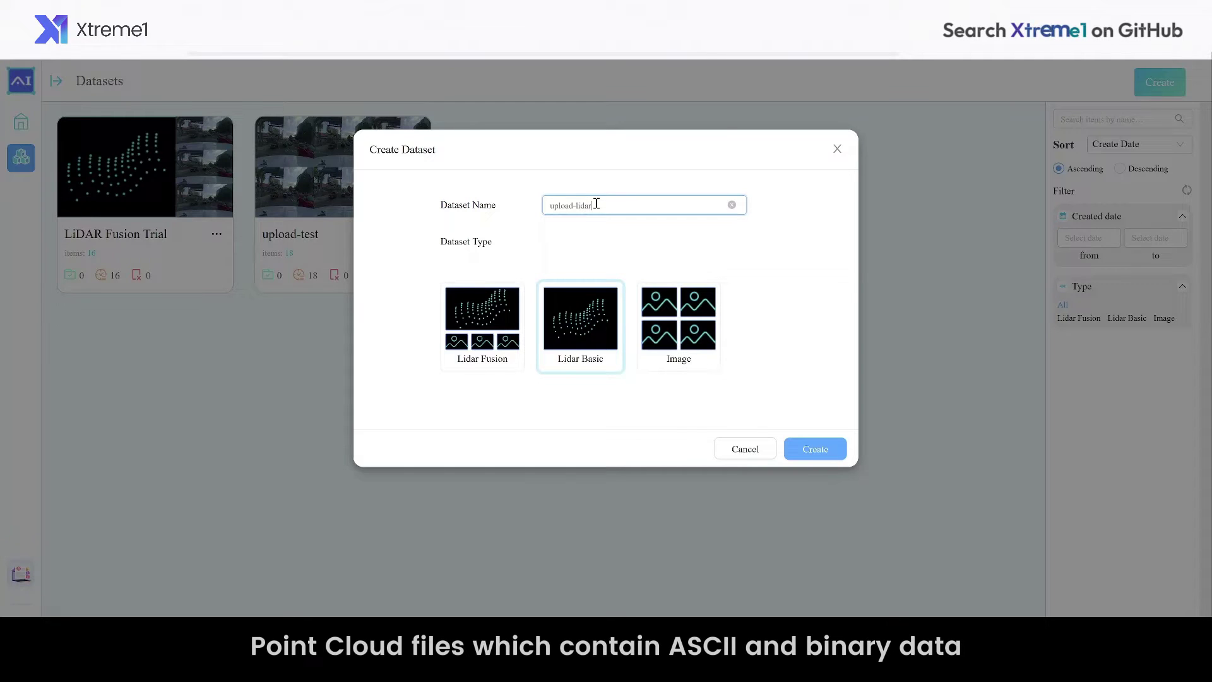
left_click(800, 451)
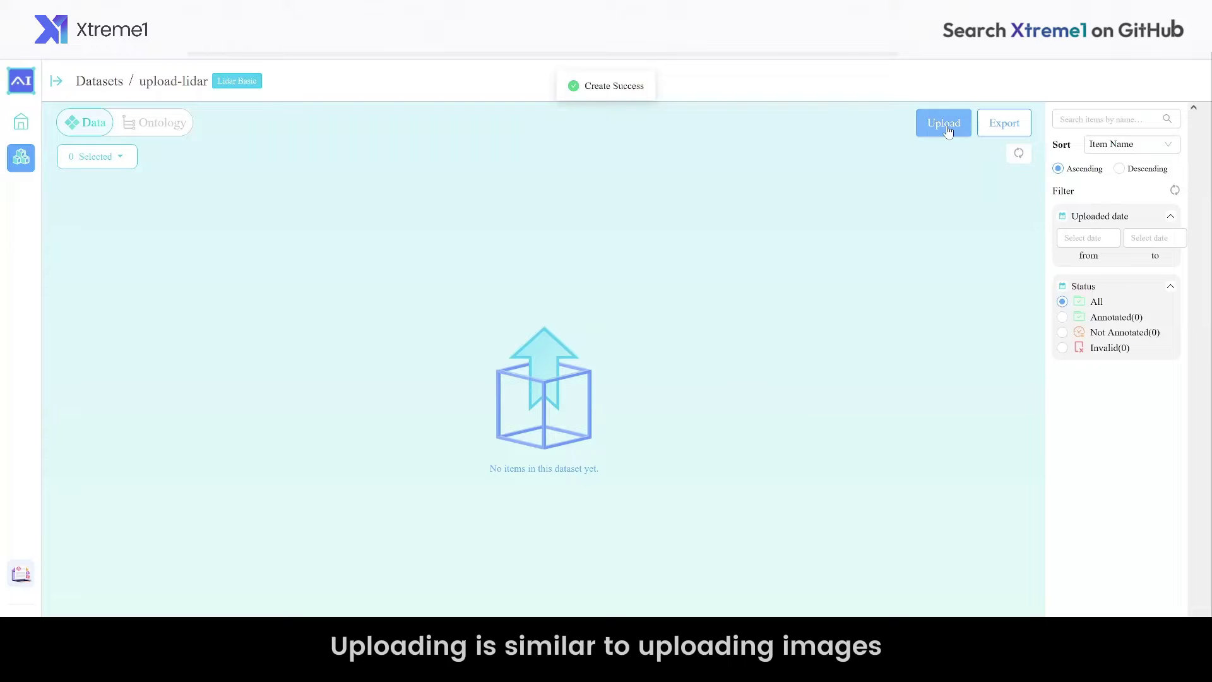
- Inspect a PCD file in the point_cloud folder, then upload the point_cloud zip into upload-lidar
left_click(948, 131)
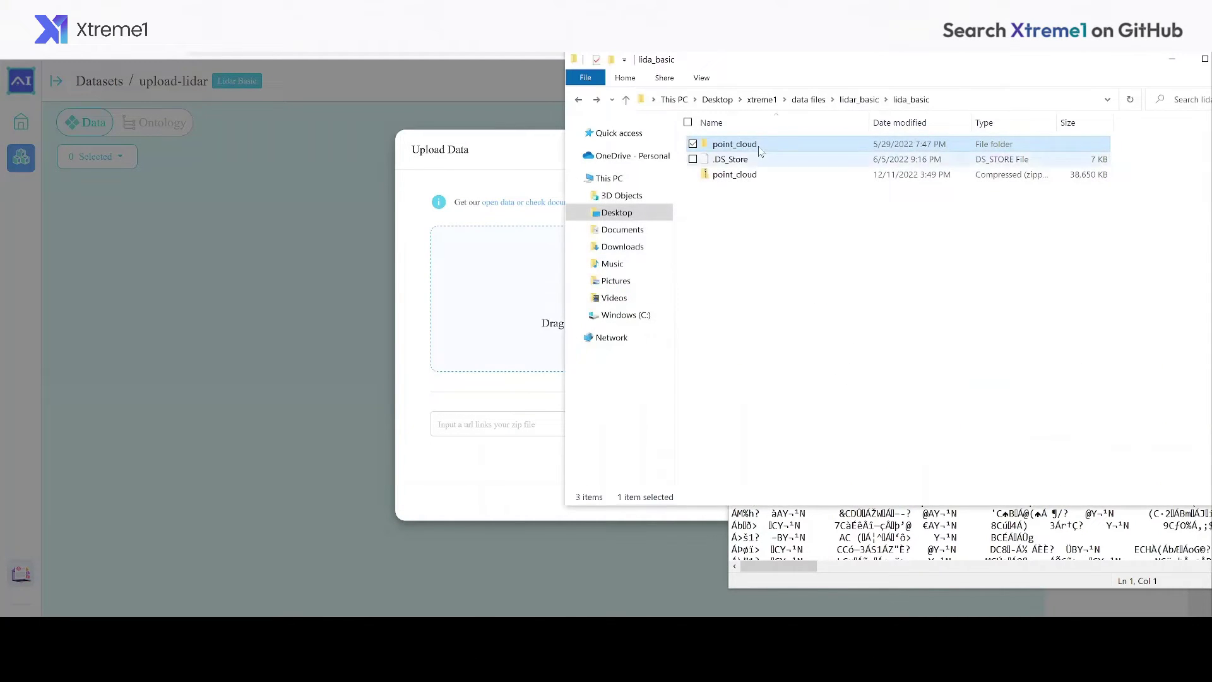
double_click(759, 146)
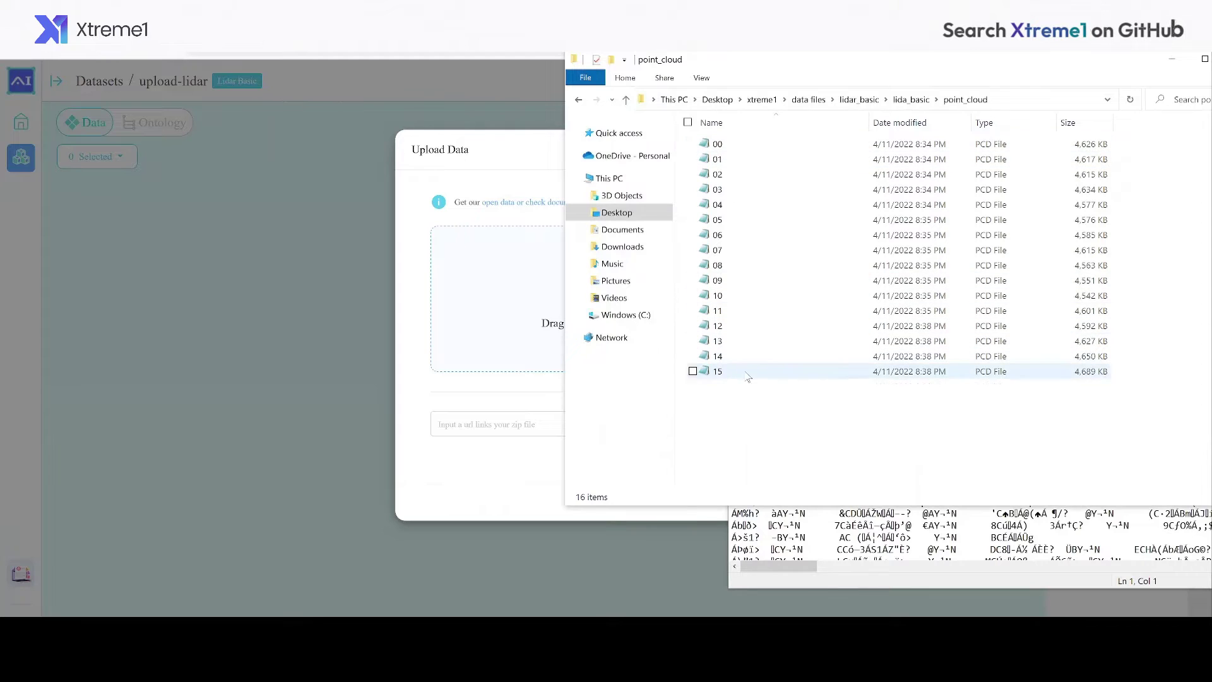
left_click(906, 553)
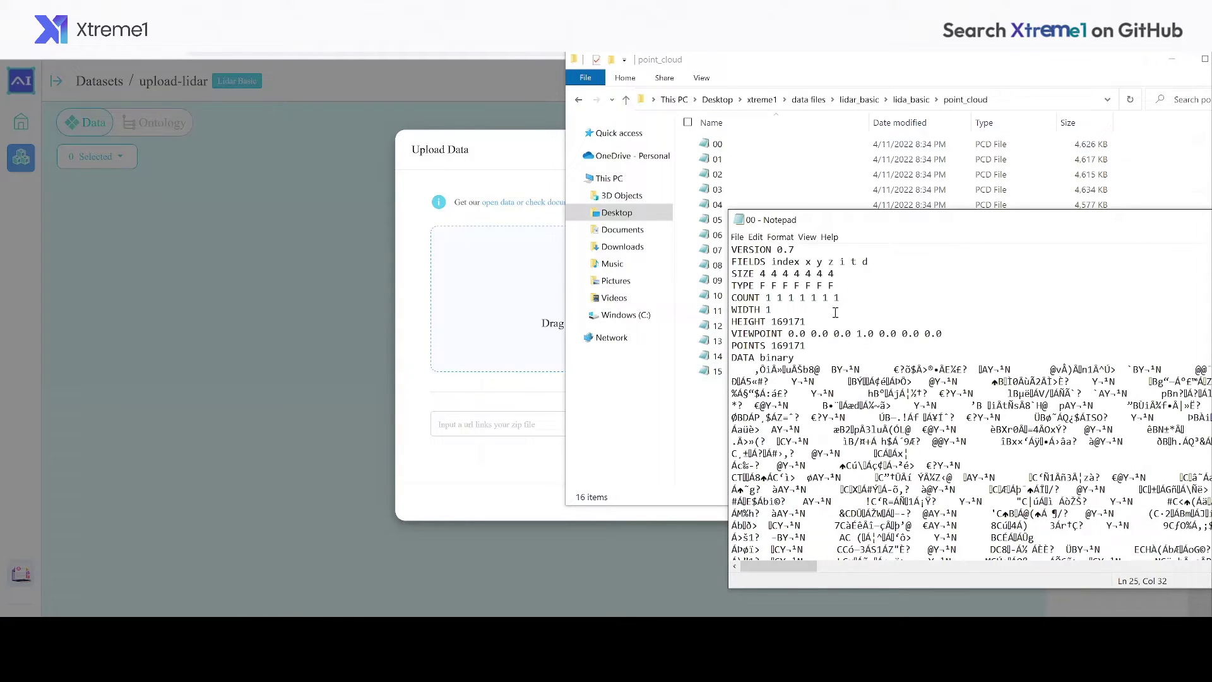
left_click(698, 441)
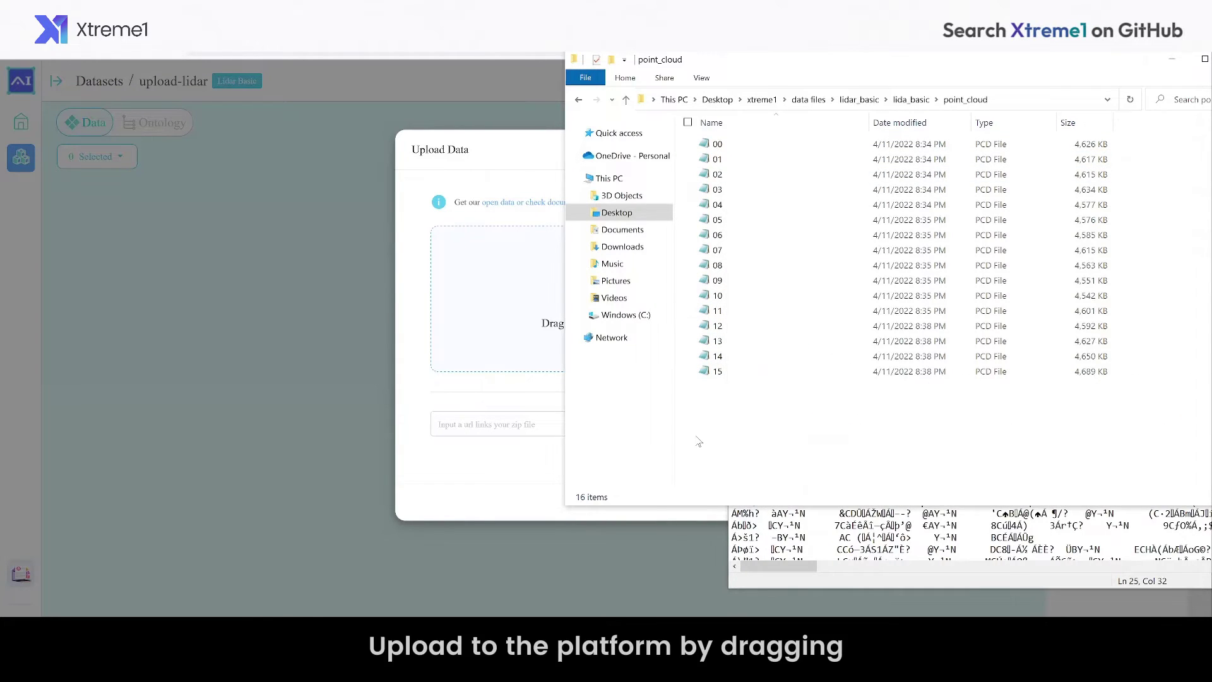
key("alt+Up")
left_click_drag(735, 174, 504, 305)
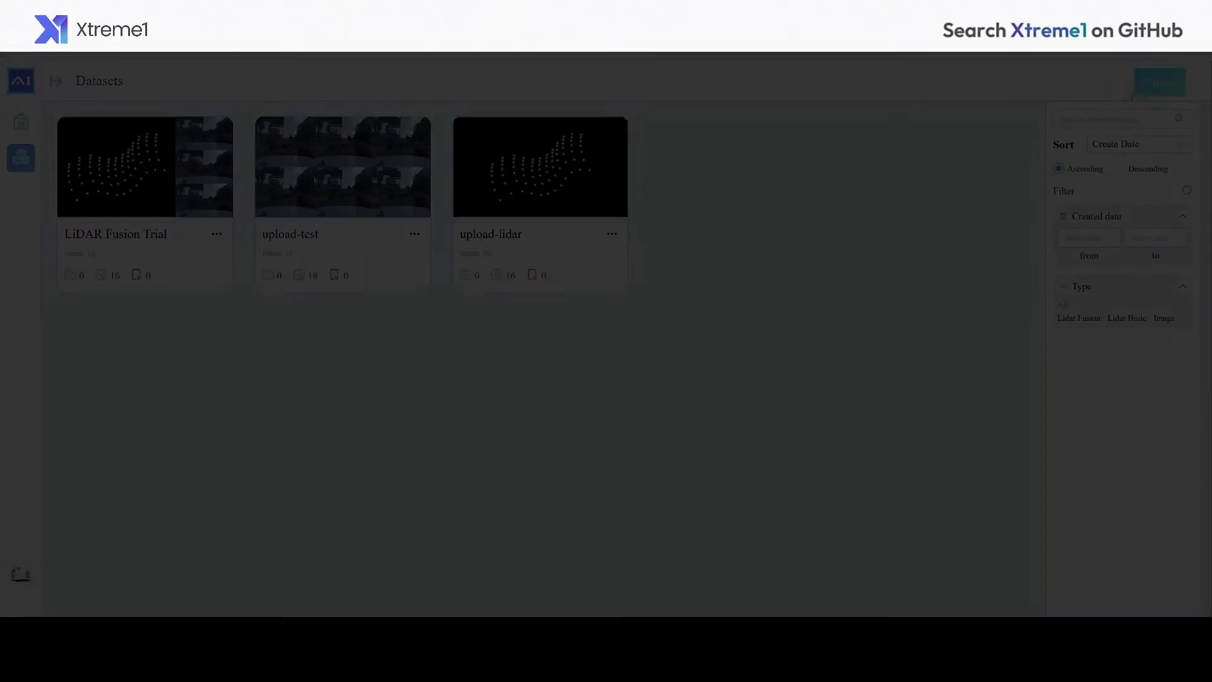
- Create a LiDAR Fusion dataset named fusion-data and bring up its upload form
left_click(1149, 83)
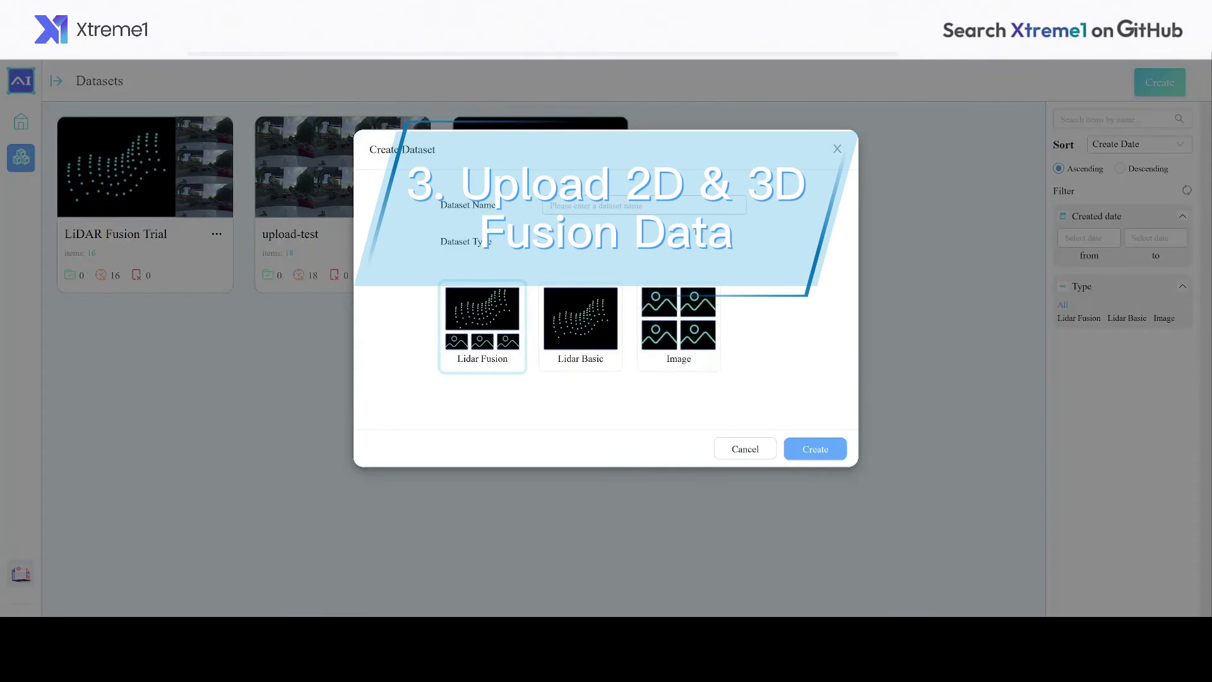
left_click(678, 208)
type("fusion-dat")
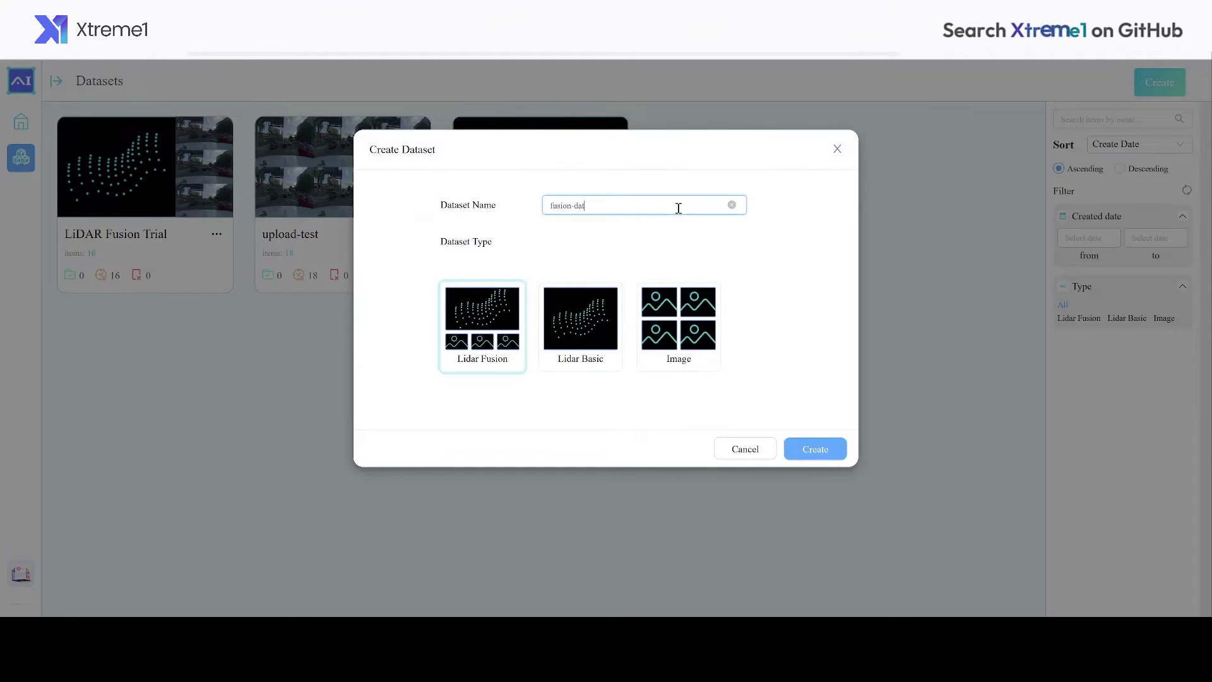
type("a")
left_click(802, 451)
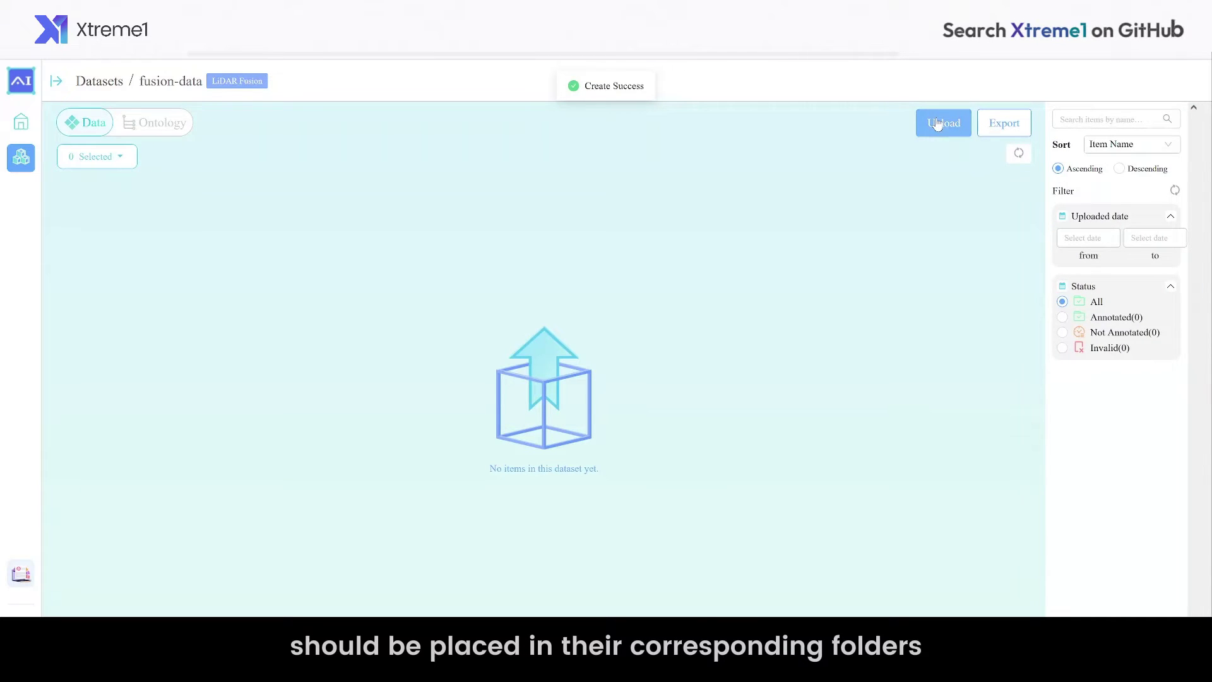
left_click(937, 123)
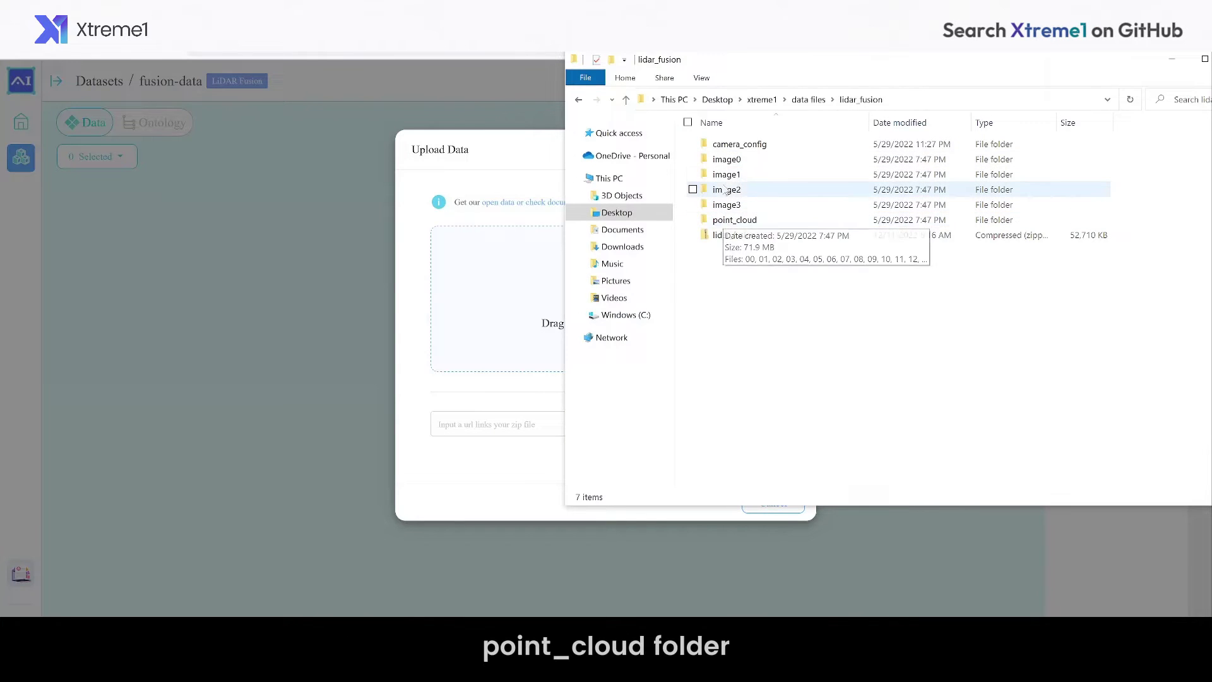
- Browse the image0, camera_config and point_cloud folders, then pick the lidar_fusion zip
double_click(724, 161)
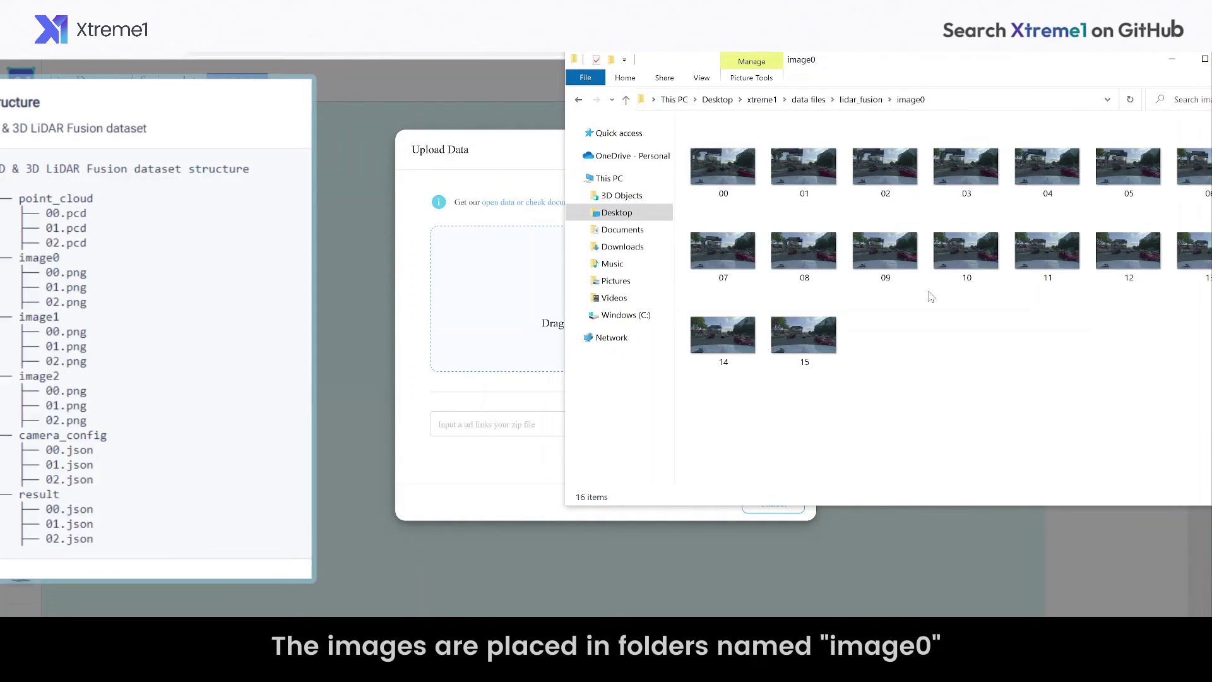
key("alt+Left")
double_click(739, 145)
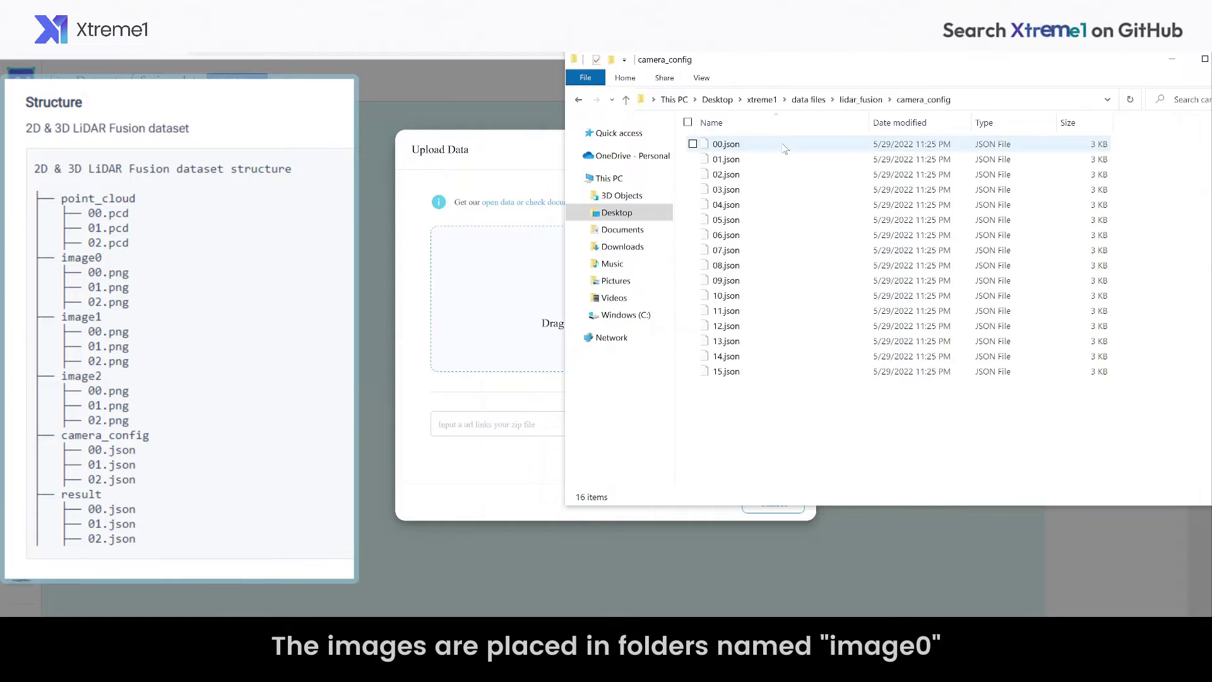
key("alt+Left")
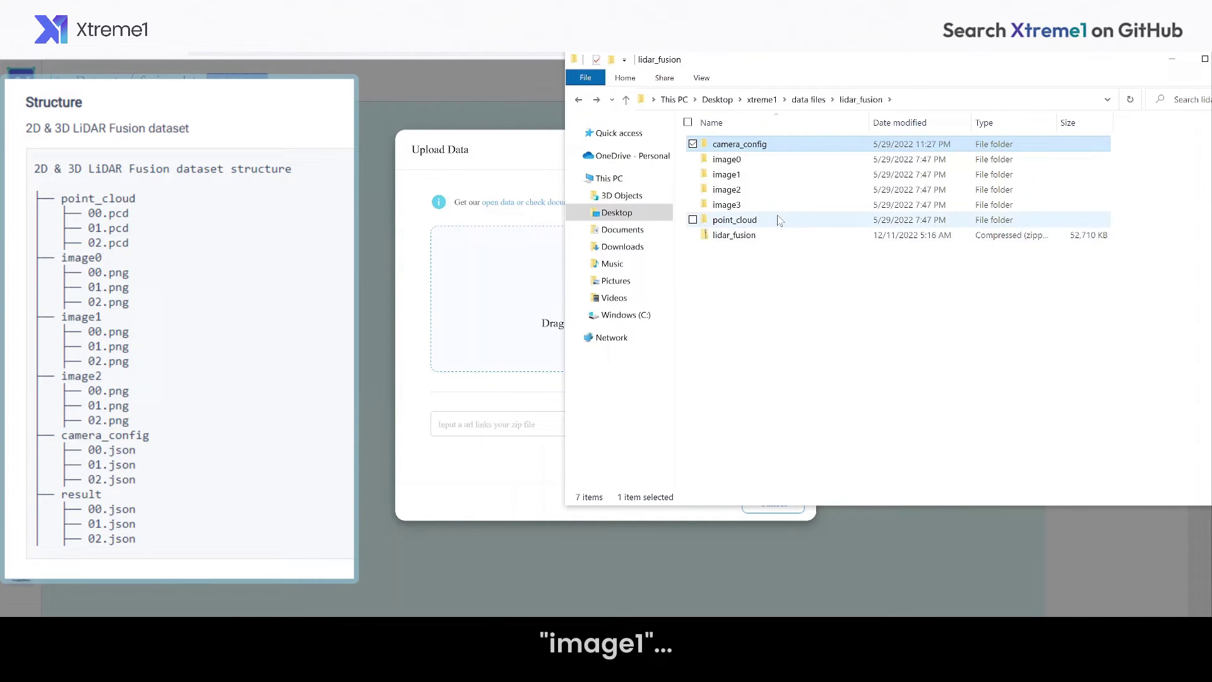
double_click(779, 221)
key("alt+Left")
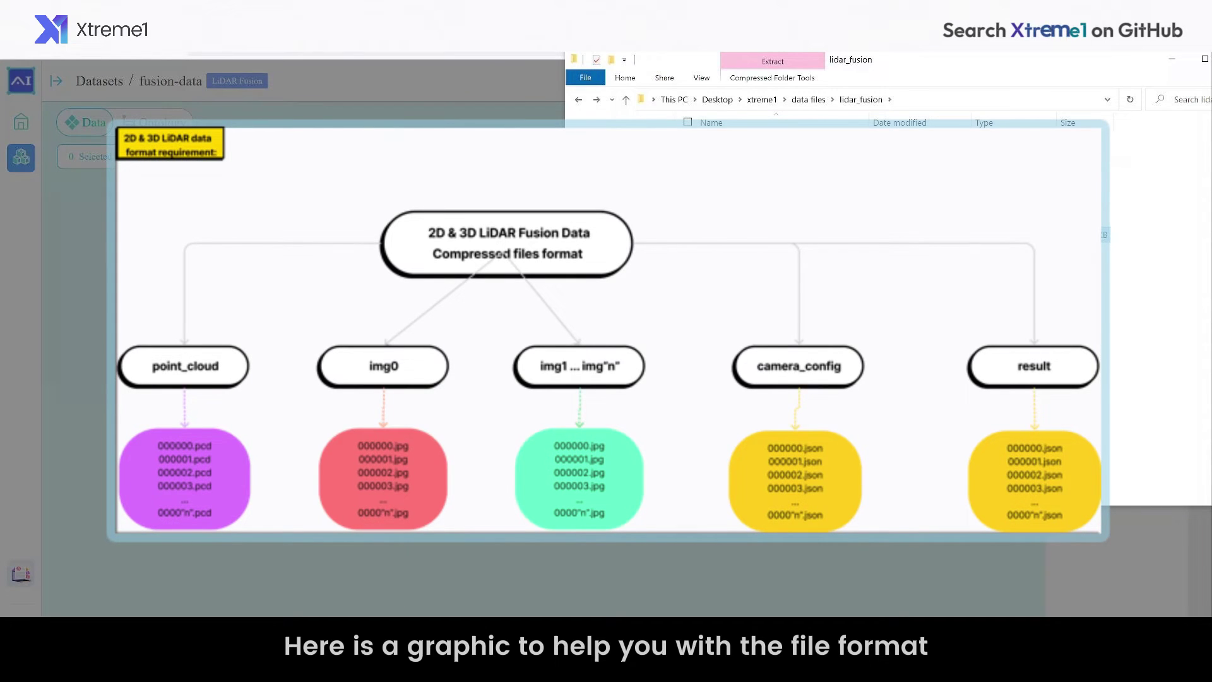
left_click(730, 234)
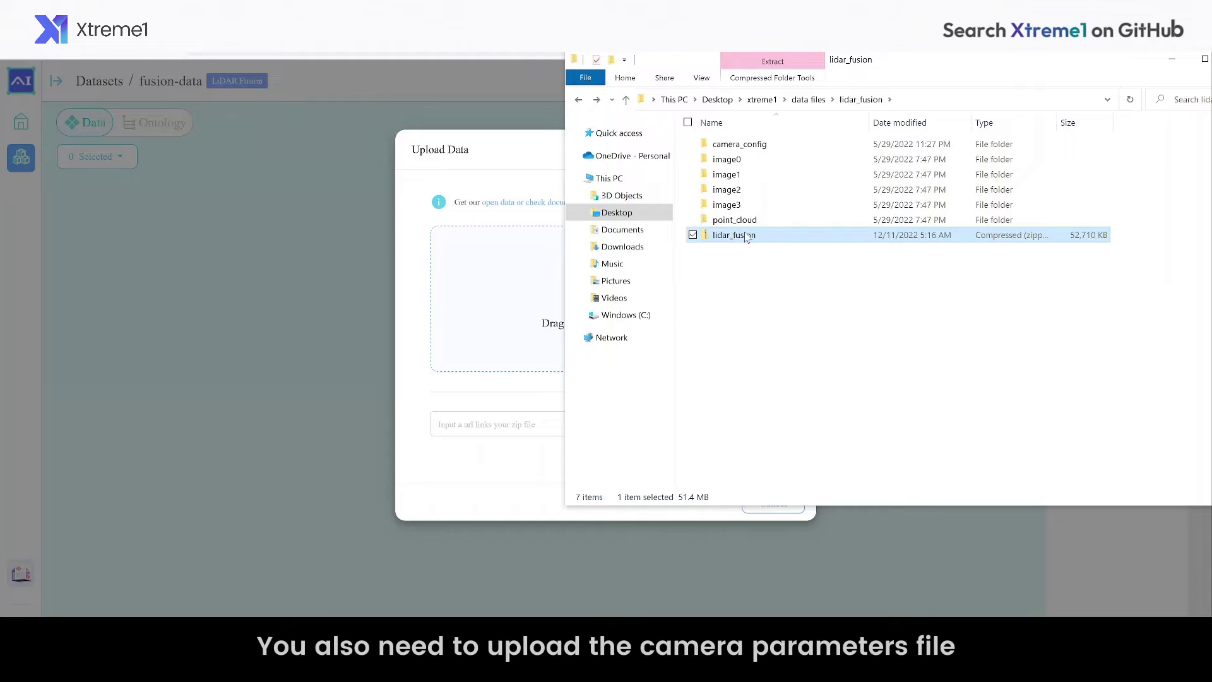
- Upload lidar_fusion.zip into fusion-data and preview frame 00 of the result
left_click_drag(749, 235, 492, 284)
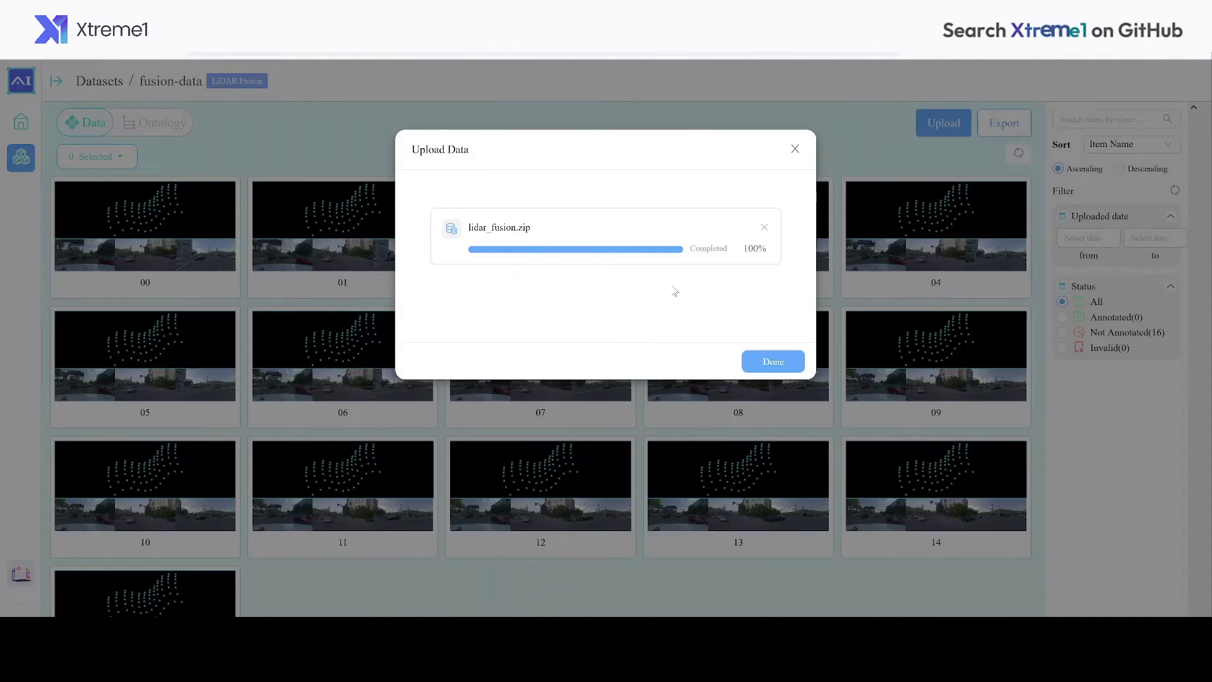
left_click(773, 362)
left_click(86, 235)
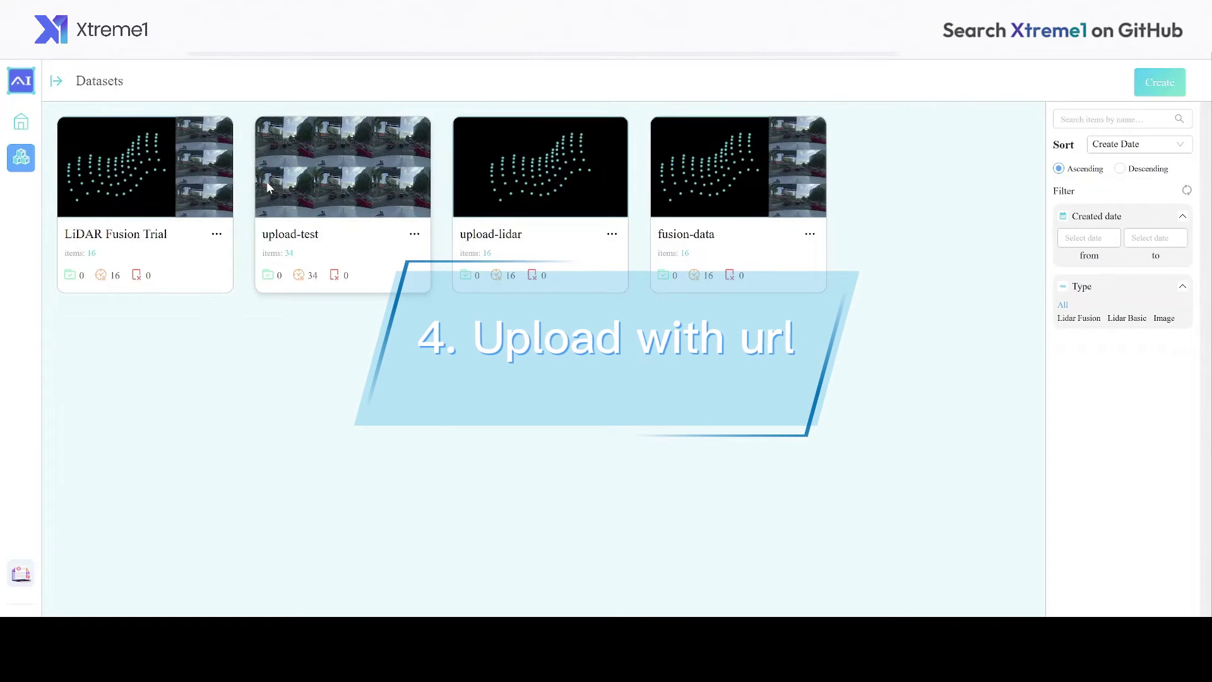
- Upload image.zip into upload-test from its pasted web link via Upload data by URL
left_click(267, 180)
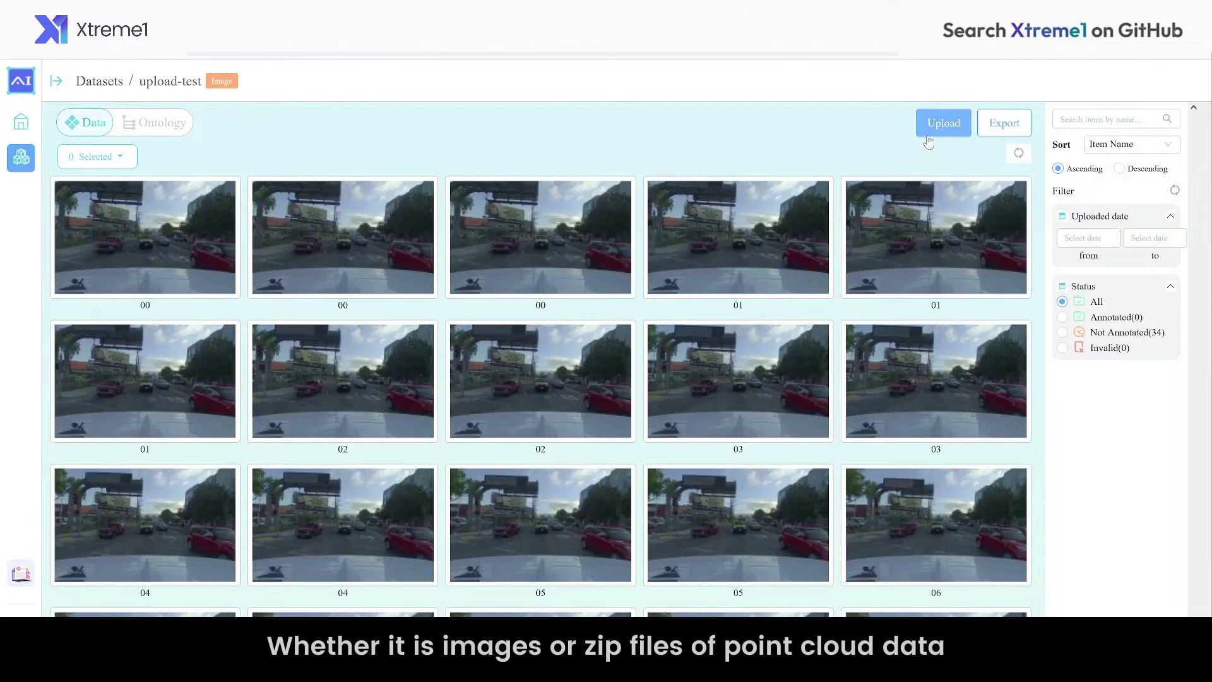
left_click(928, 133)
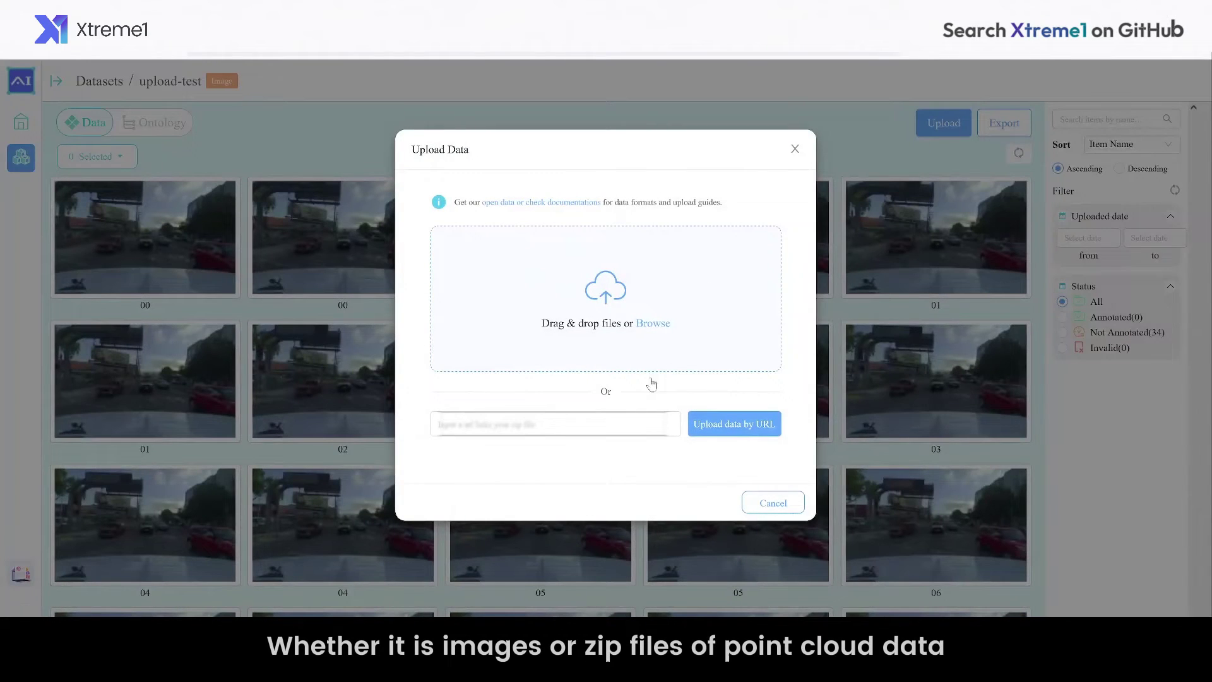
key("ctrl+v")
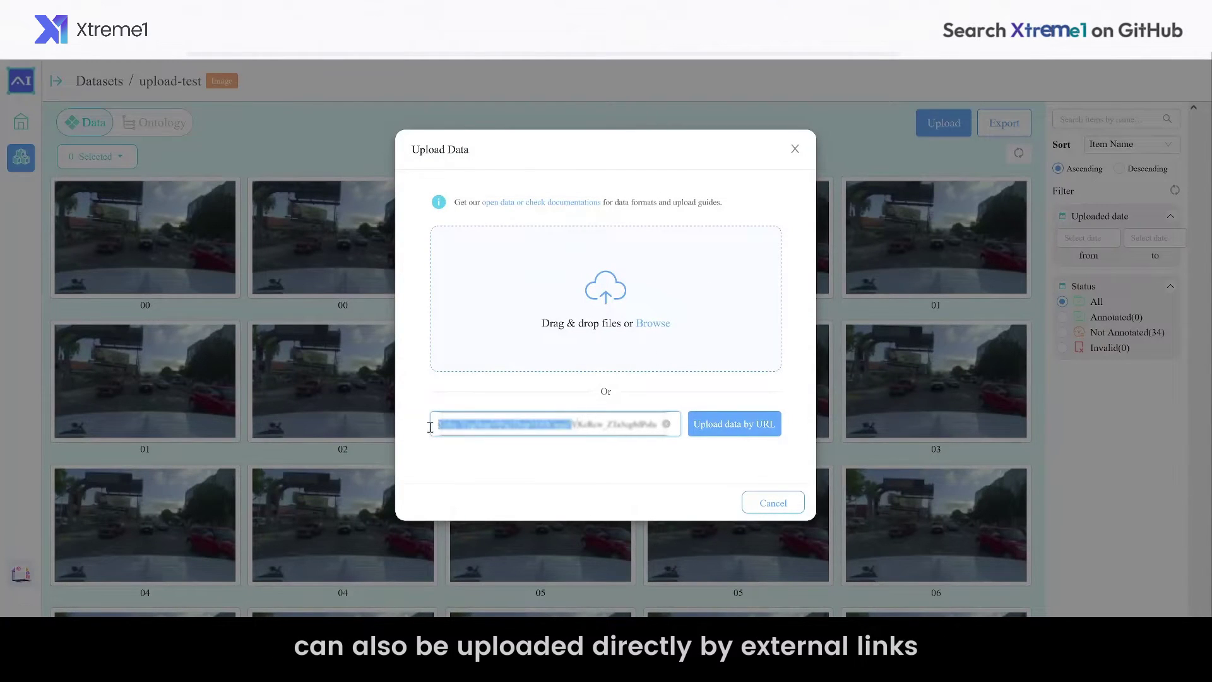
left_click_drag(968, 424, 715, 421)
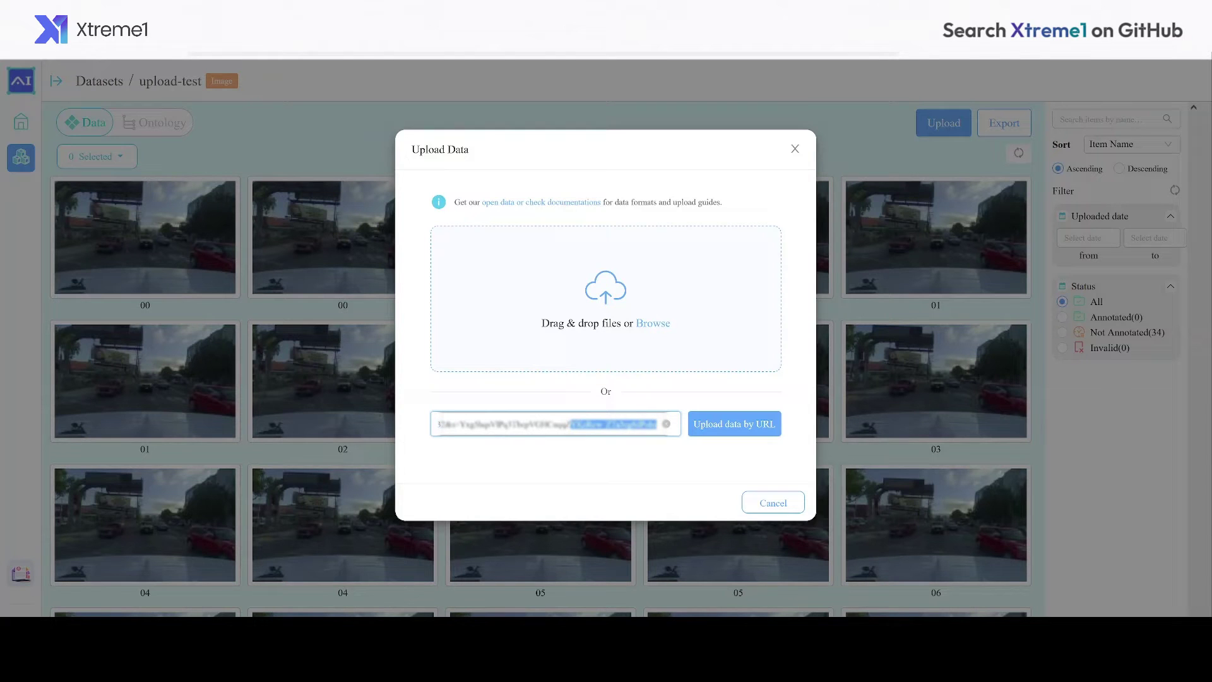
left_click(758, 429)
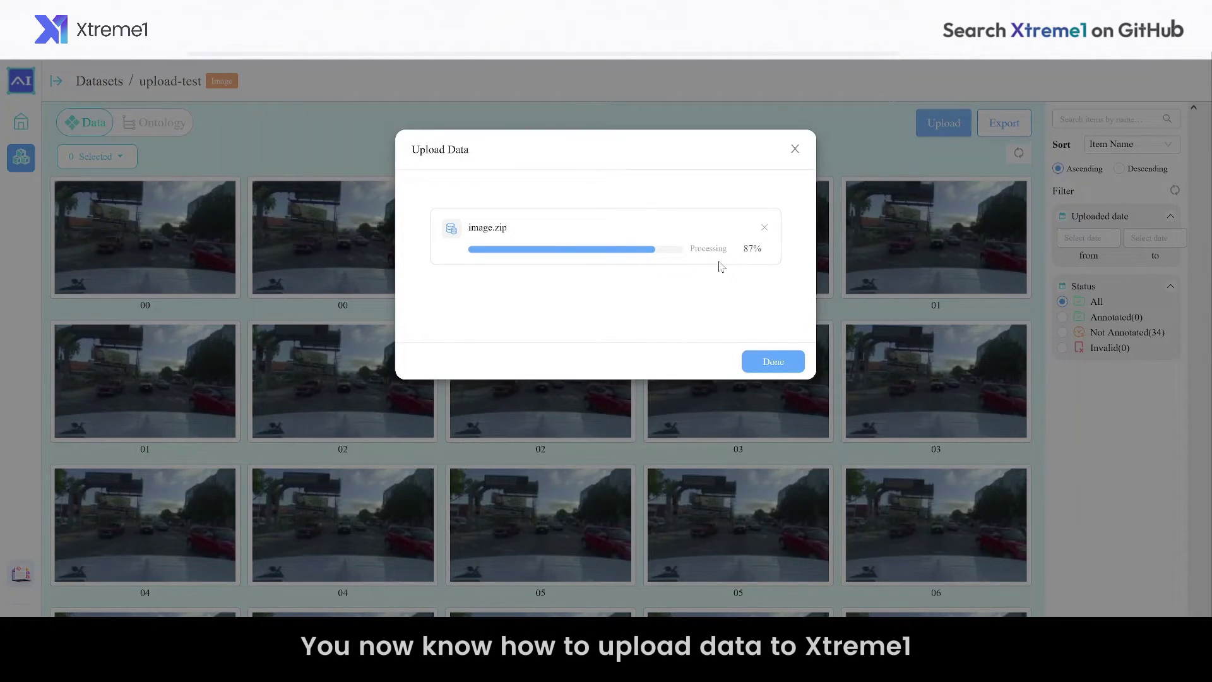
left_click(772, 362)
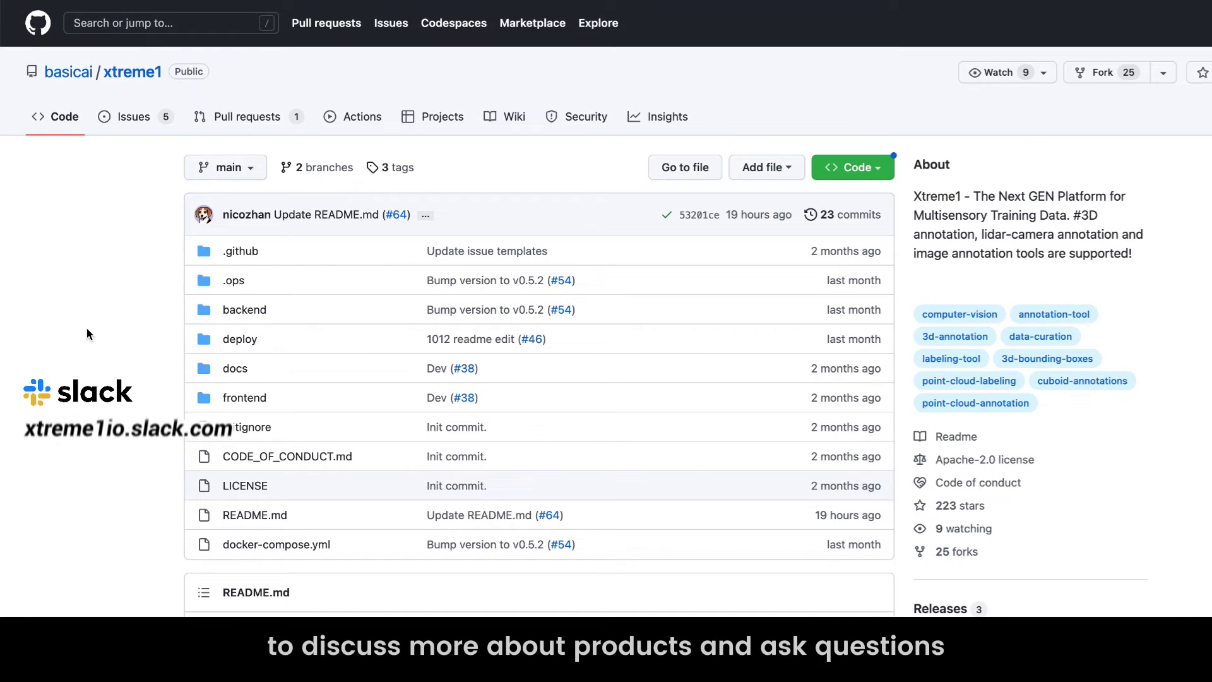
- Visit the xtreme1 repository's Issues page and star the repository
left_click(134, 118)
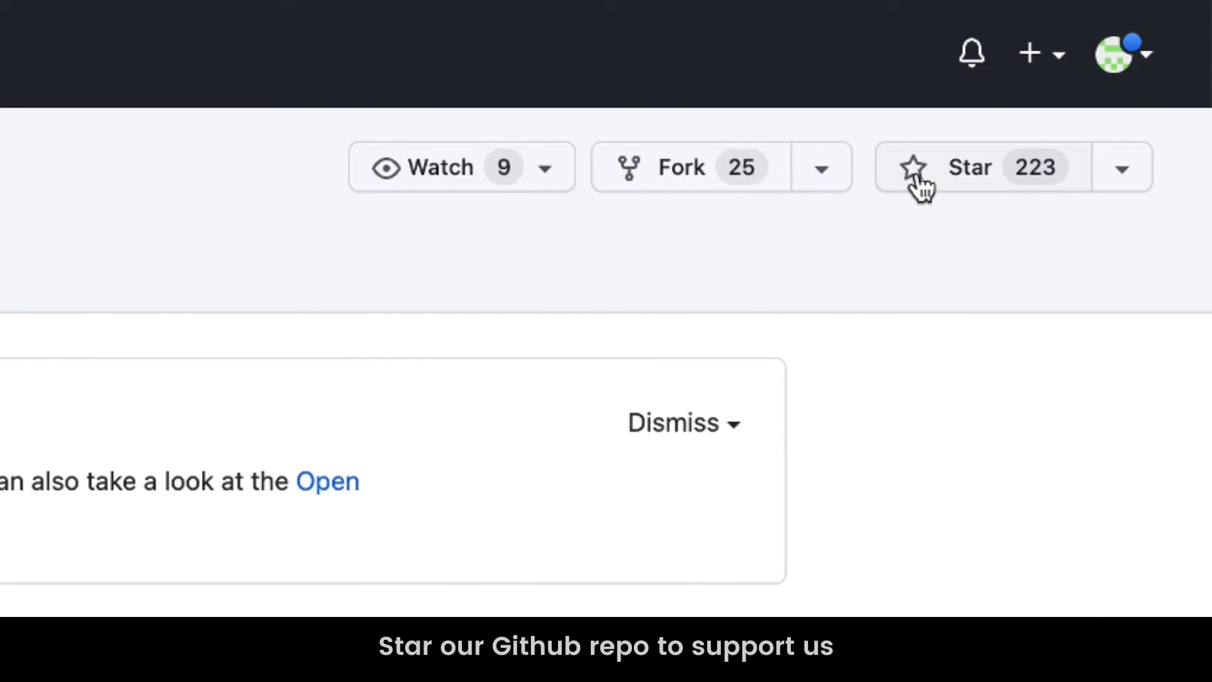
left_click(914, 171)
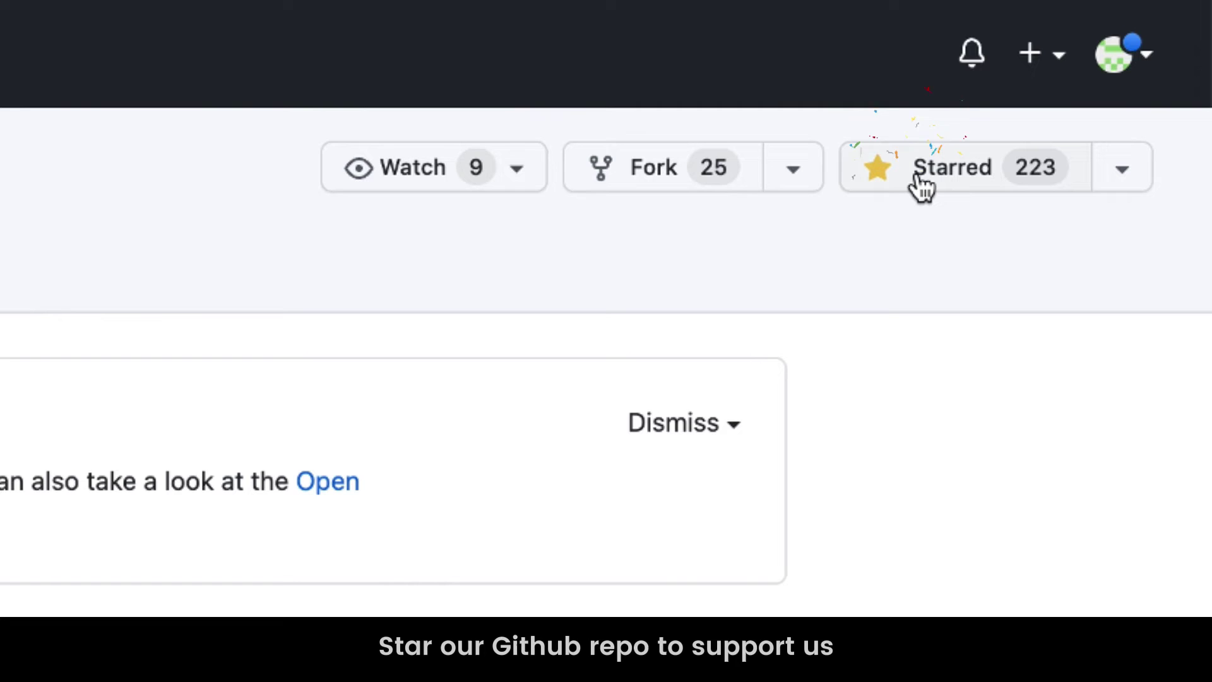